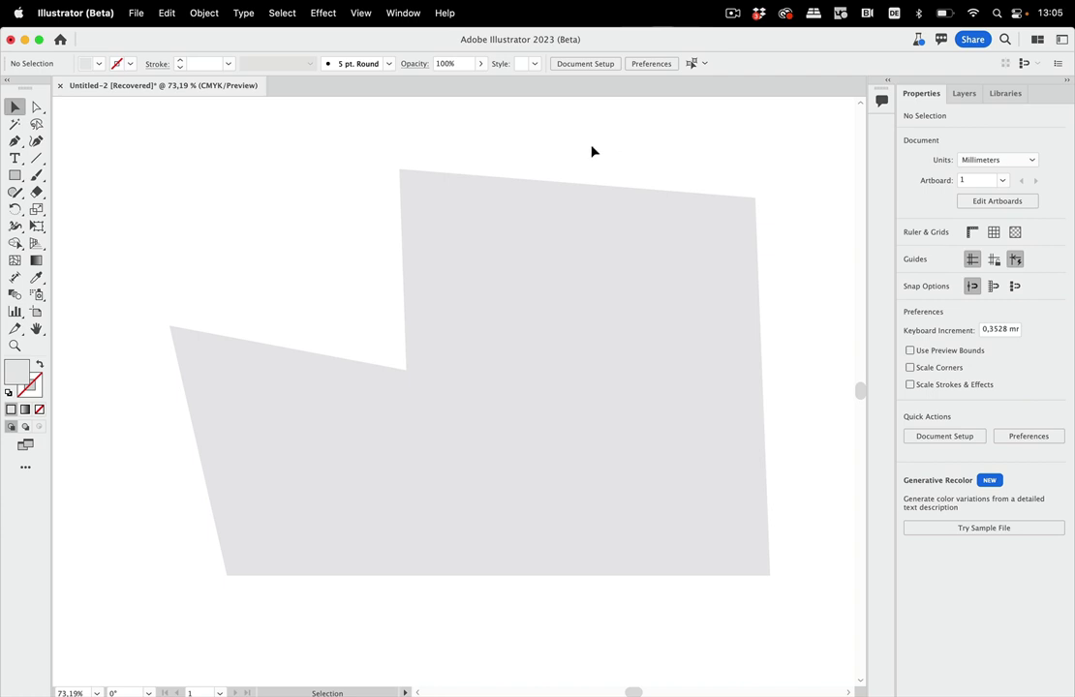
In Dimension Tool Options, keep scale 1:1, units Document Unit and precision 0'-0 1/4'.
double_click(15, 277)
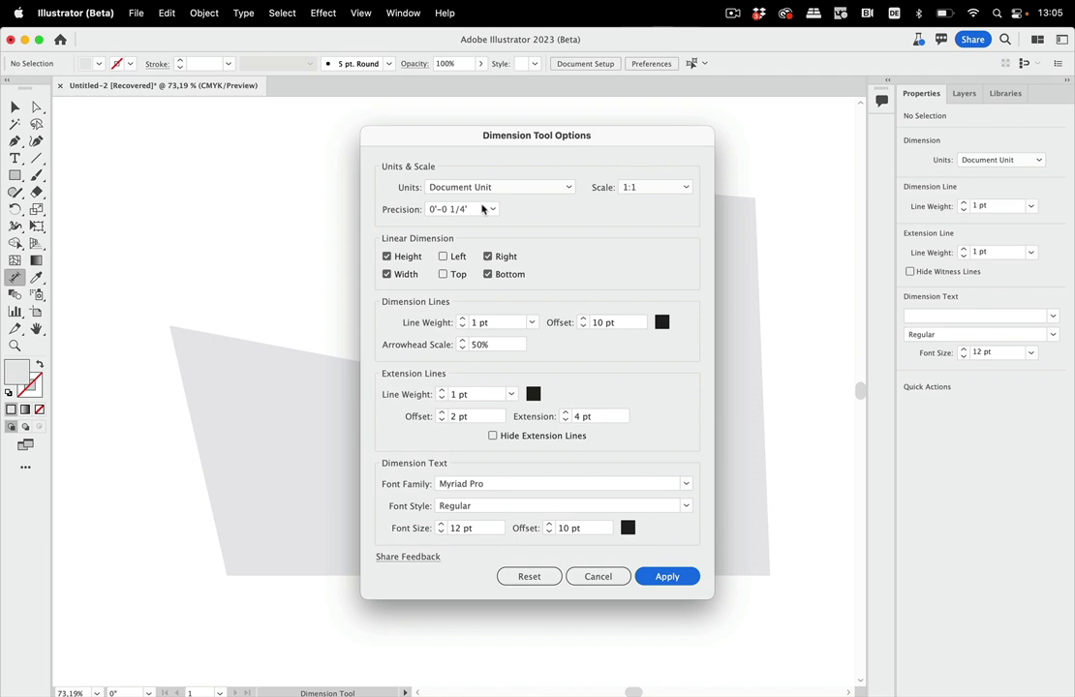
left_click(686, 187)
left_click(600, 240)
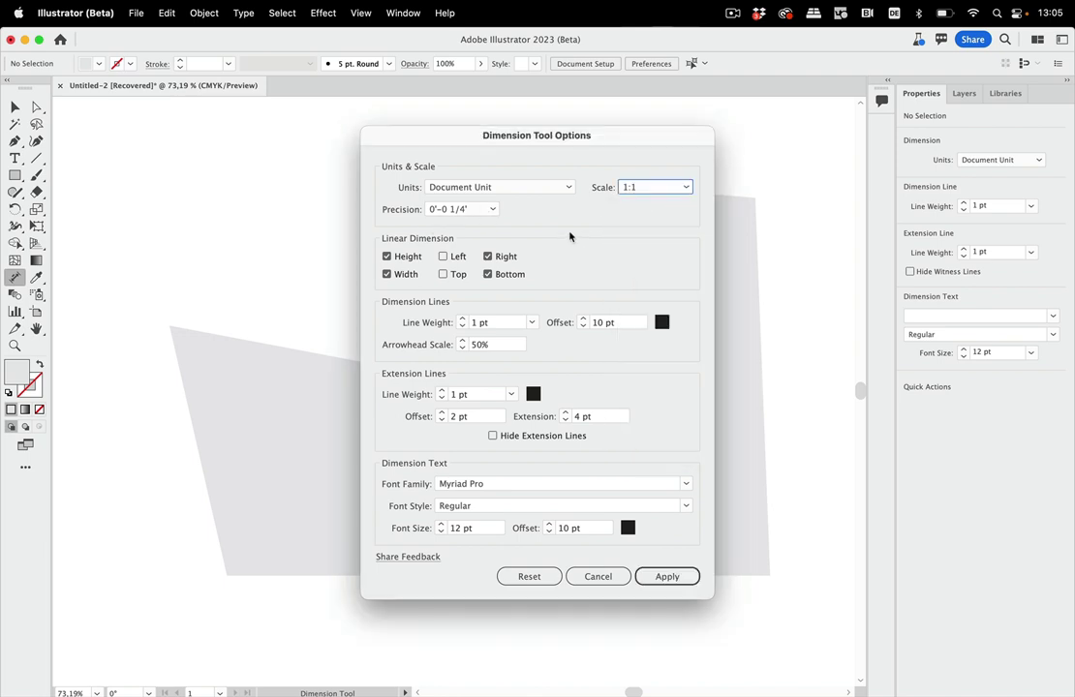
left_click(528, 191)
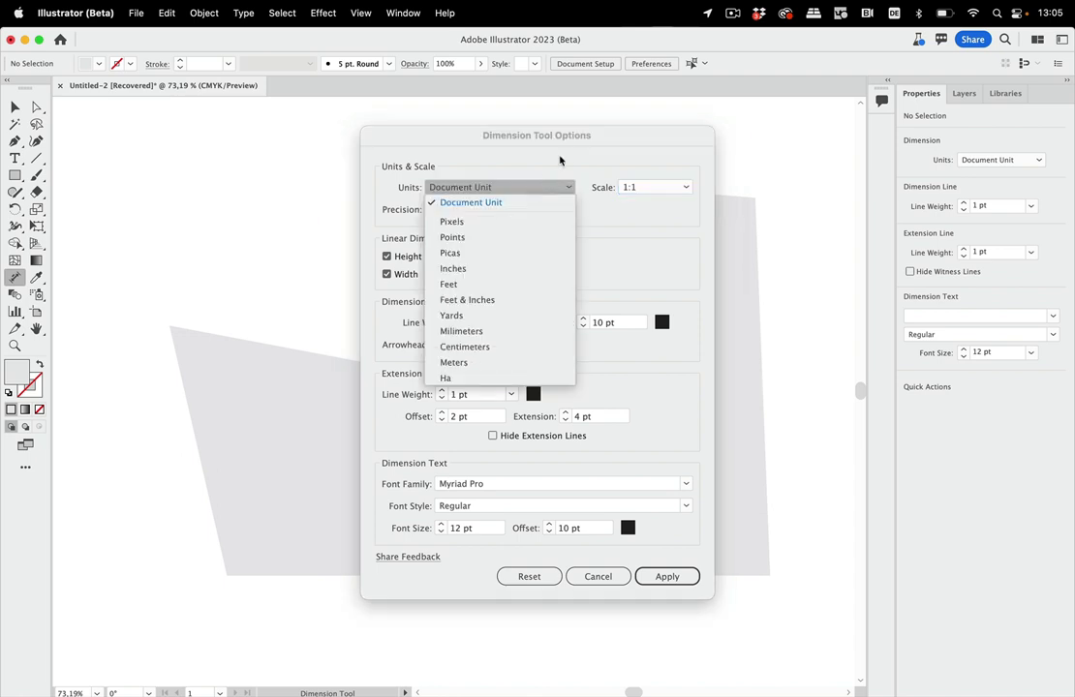
left_click(560, 160)
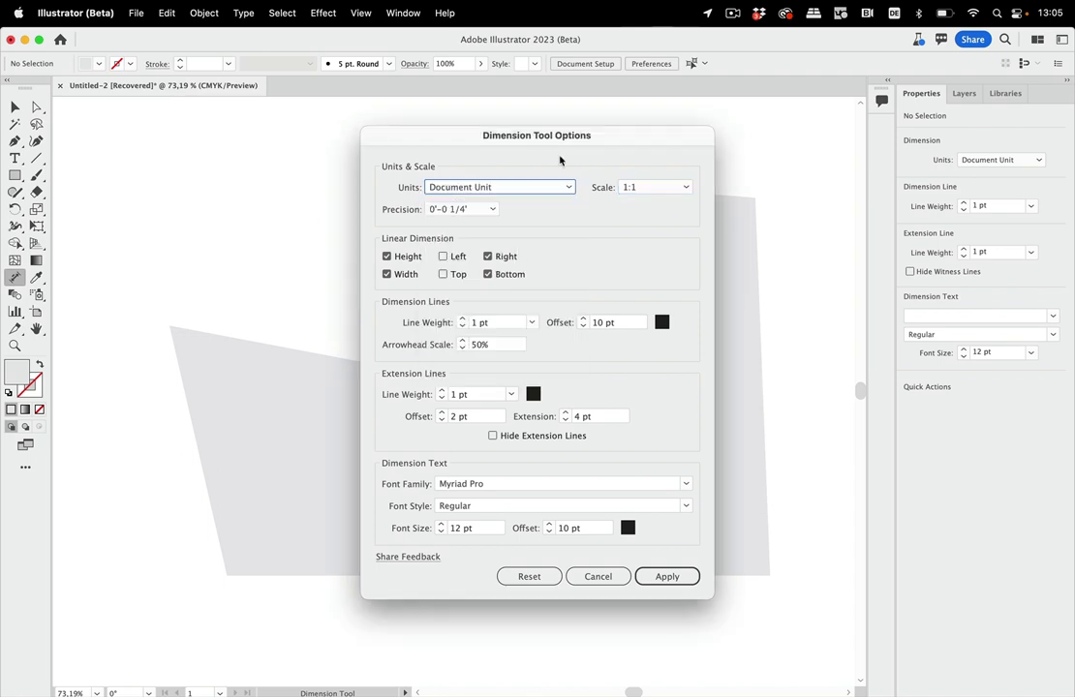
left_click(490, 210)
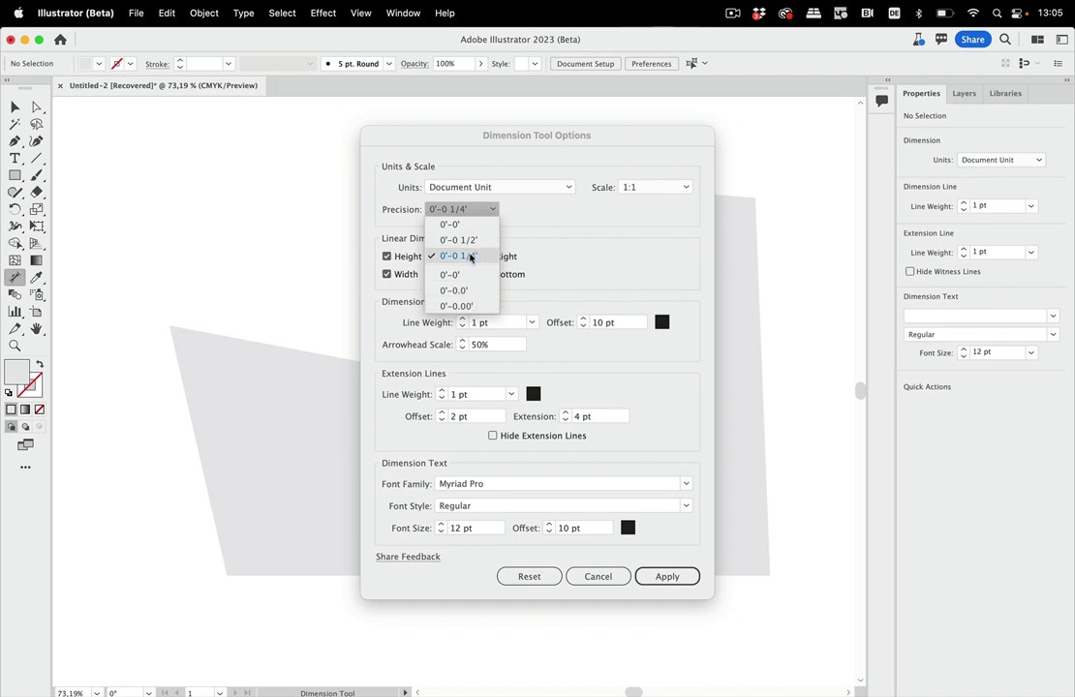
left_click(471, 256)
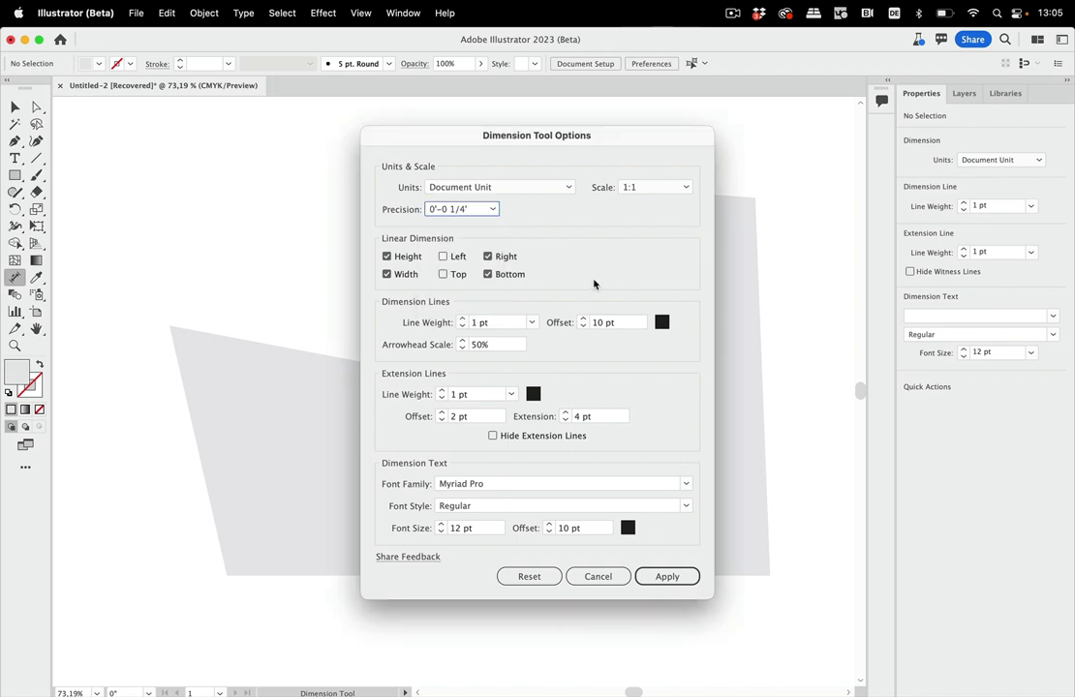
Set both dimension-line and extension-line colours to the CMYK Cyan swatch, then apply the settings.
left_click(662, 325)
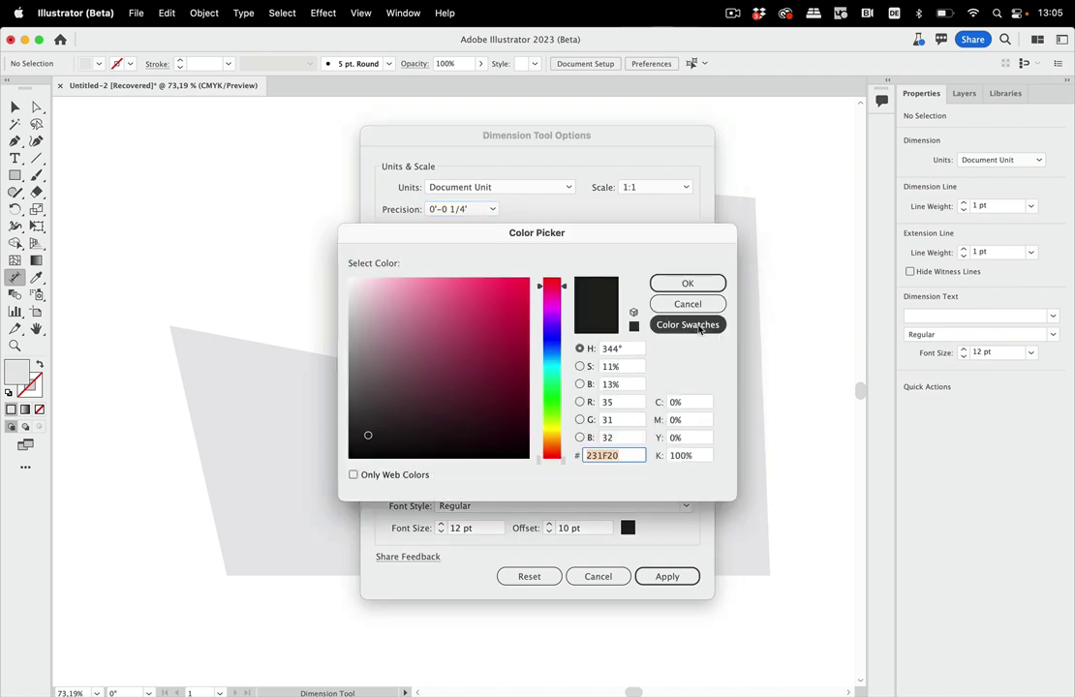
left_click(697, 325)
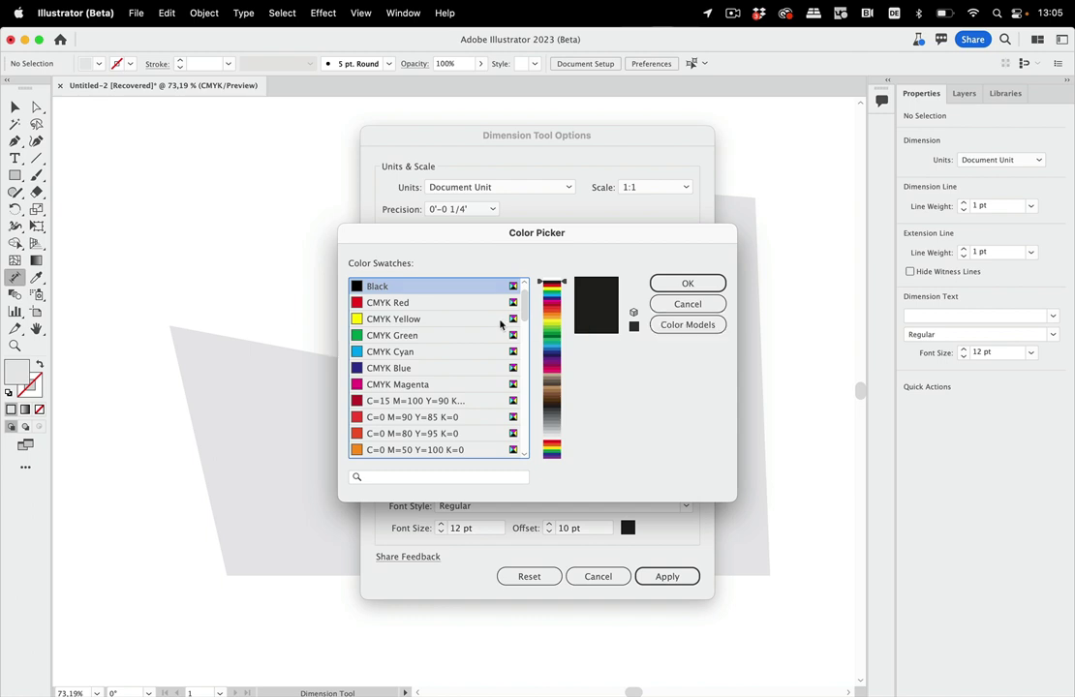
left_click(438, 356)
left_click(683, 282)
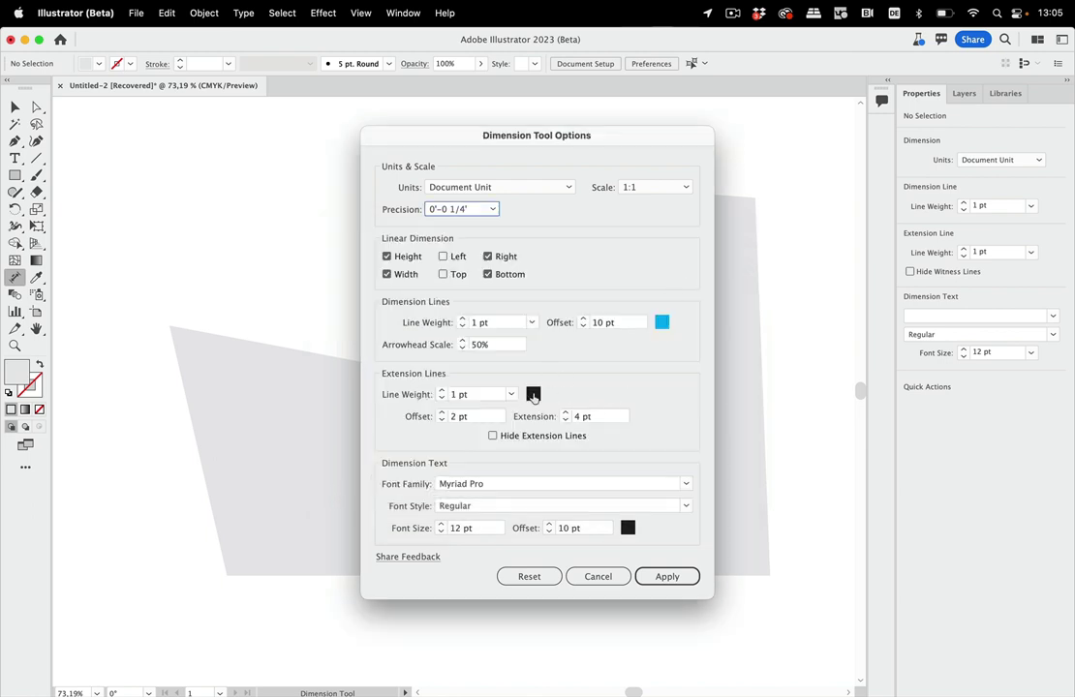
left_click(532, 393)
left_click(687, 324)
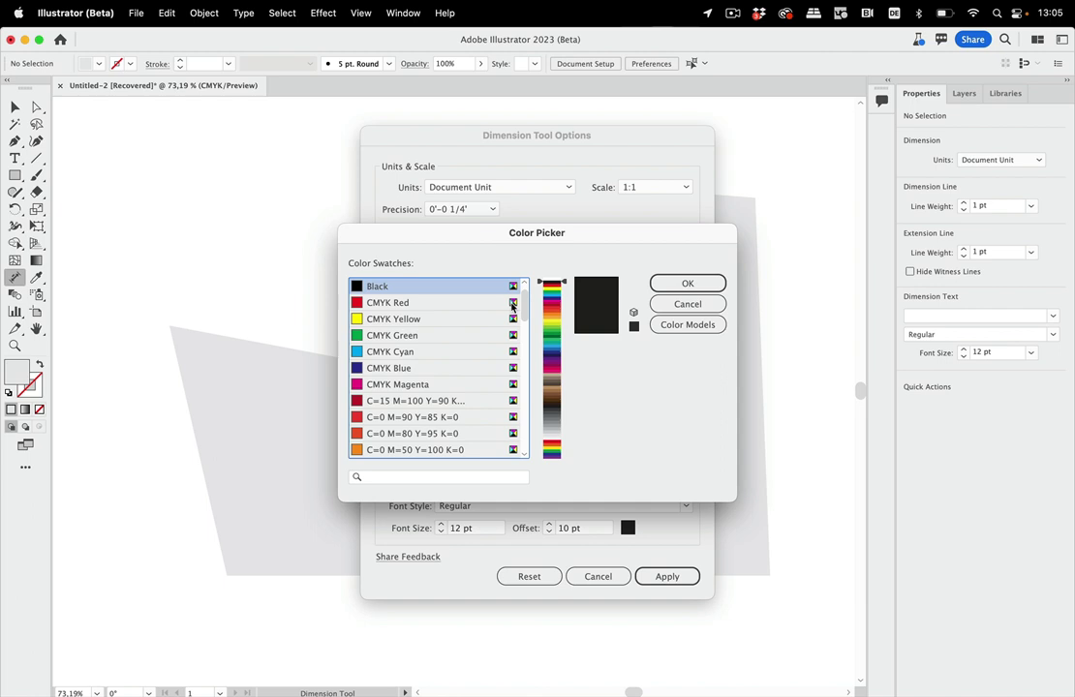
left_click(436, 352)
left_click(703, 284)
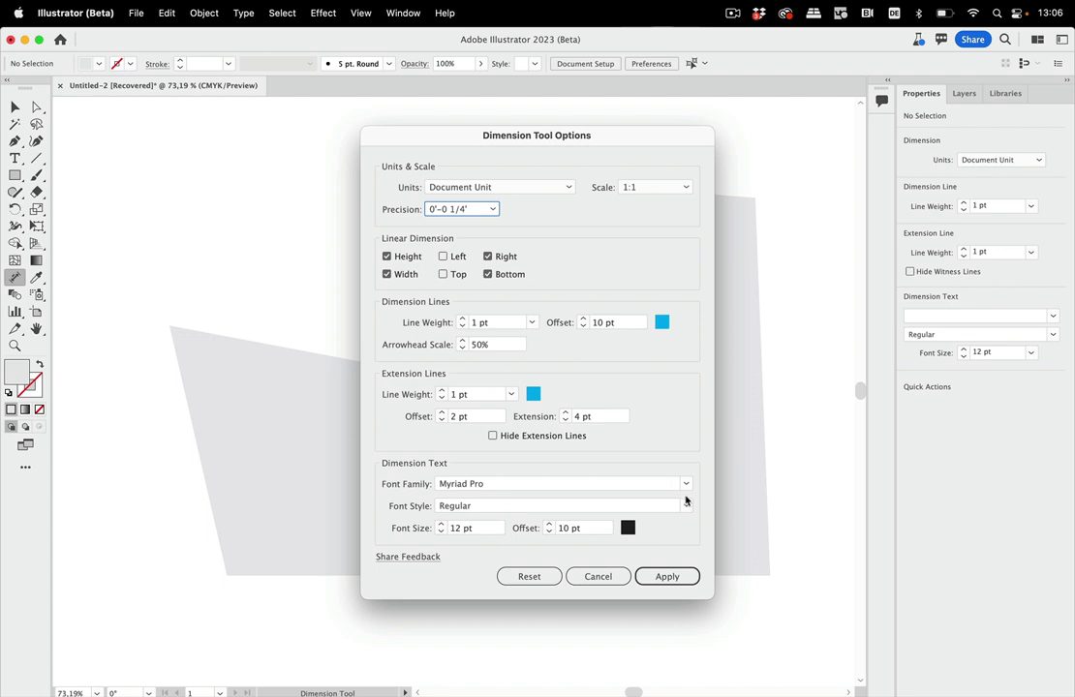
left_click(664, 576)
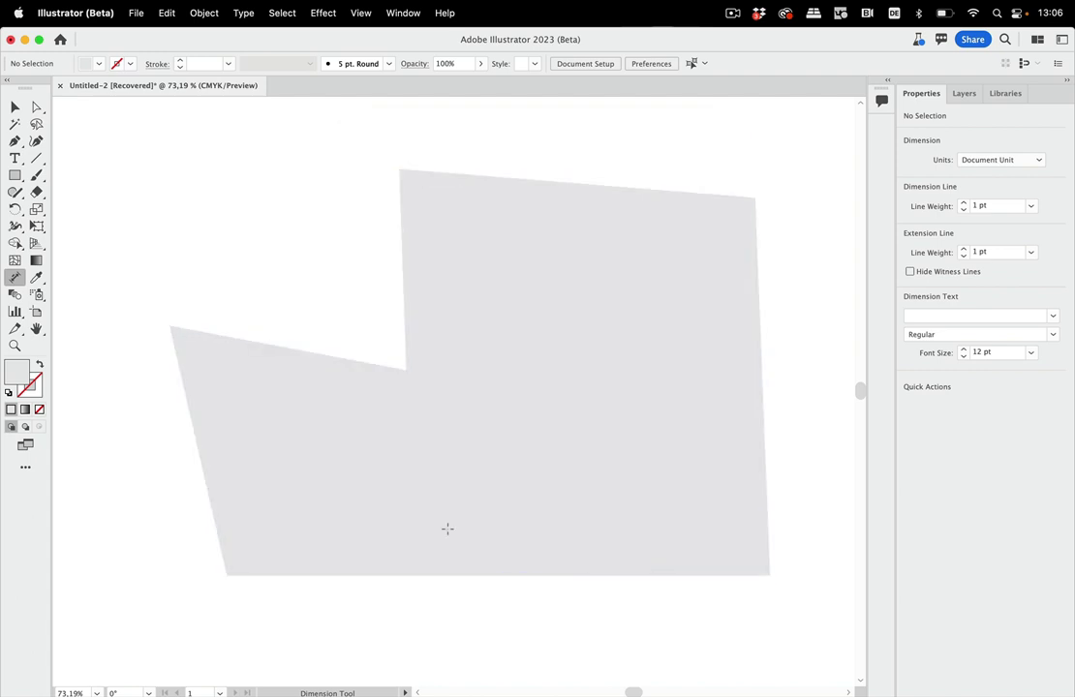
Place the 207 3/4 mm bottom-edge width, then a 95 1/2 mm height left of the shape.
left_click(478, 577)
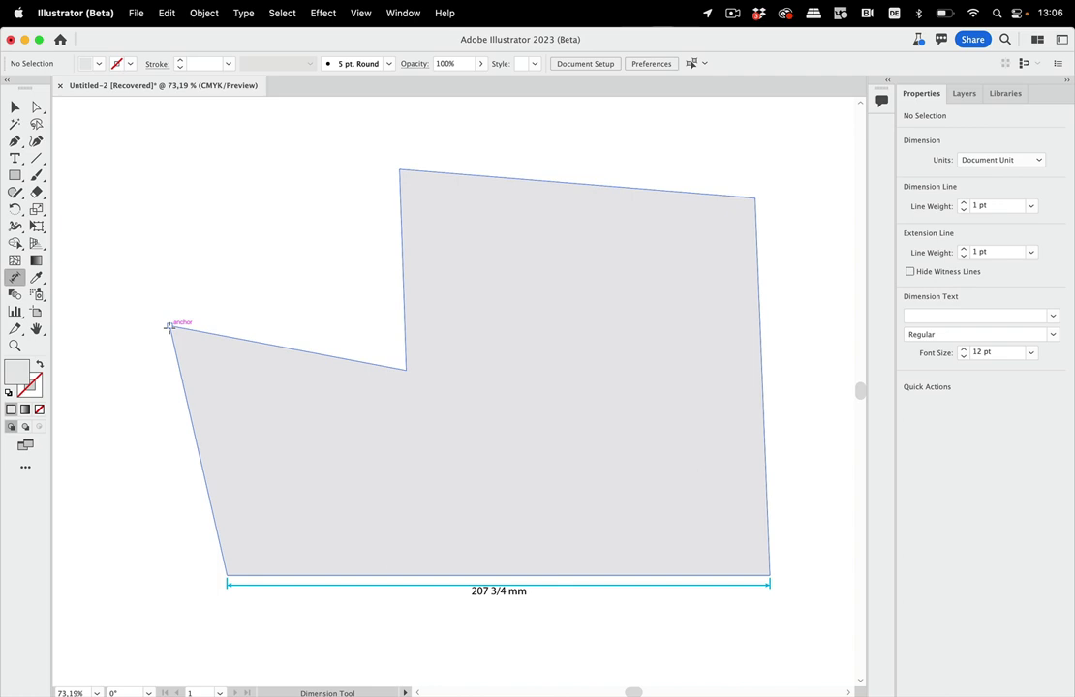
left_click_drag(169, 326, 227, 578)
left_click_drag(149, 599, 105, 327)
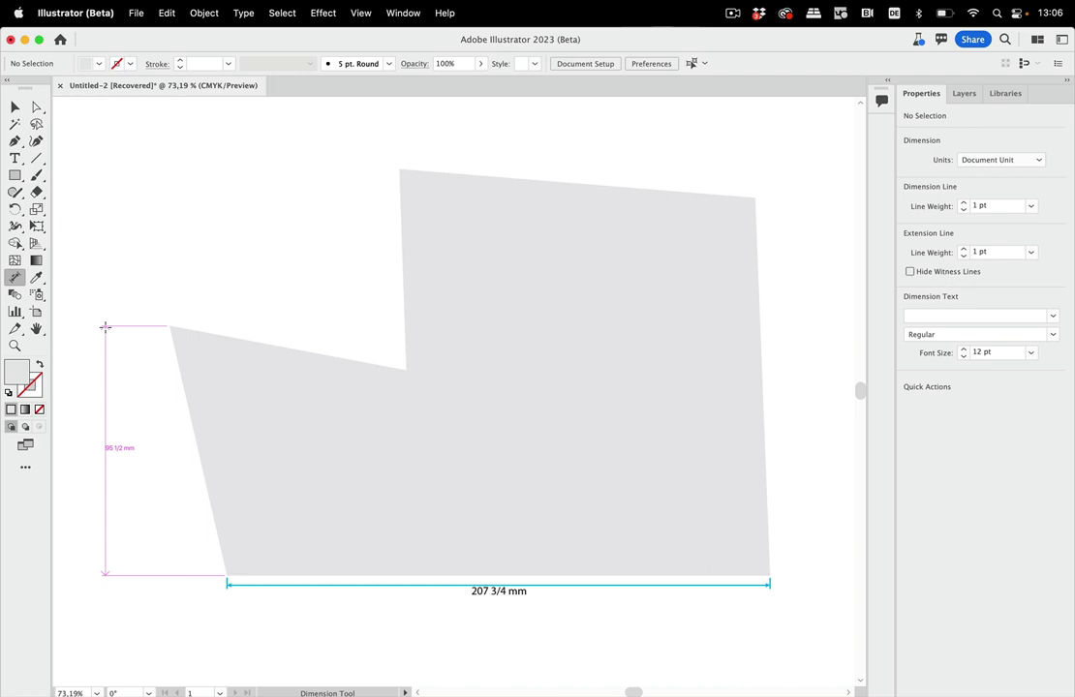
mouse_move(105, 327)
left_mouse_down()
mouse_move(172, 357)
mouse_move(177, 392)
mouse_move(157, 409)
mouse_move(127, 348)
mouse_move(132, 326)
mouse_move(99, 330)
left_mouse_up()
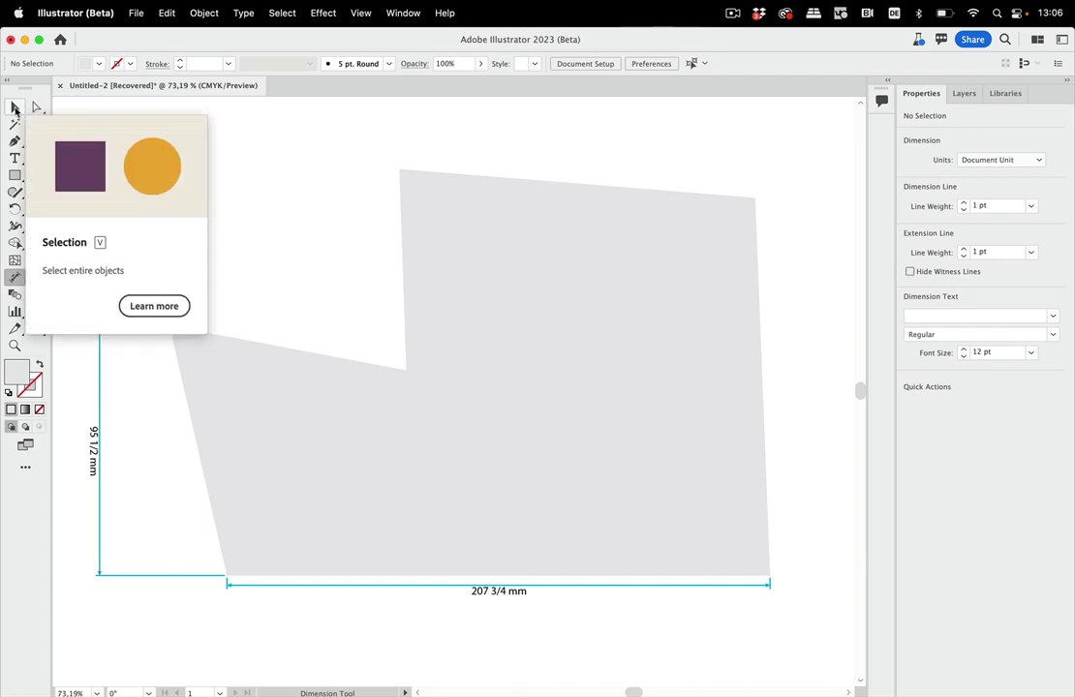
key("v")
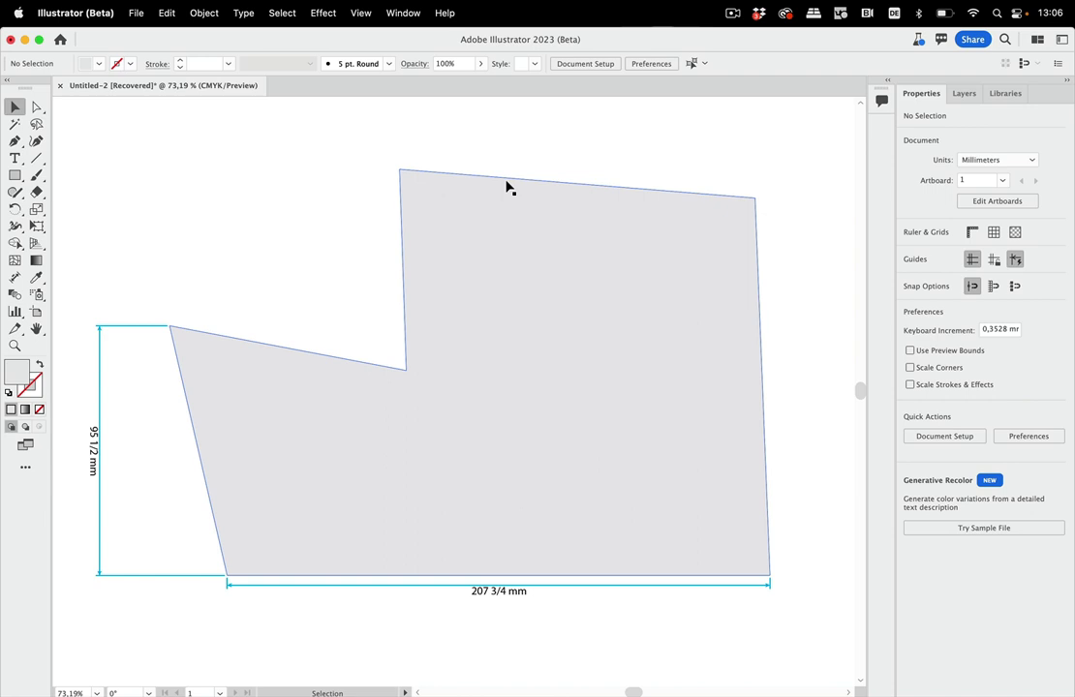
left_click(957, 95)
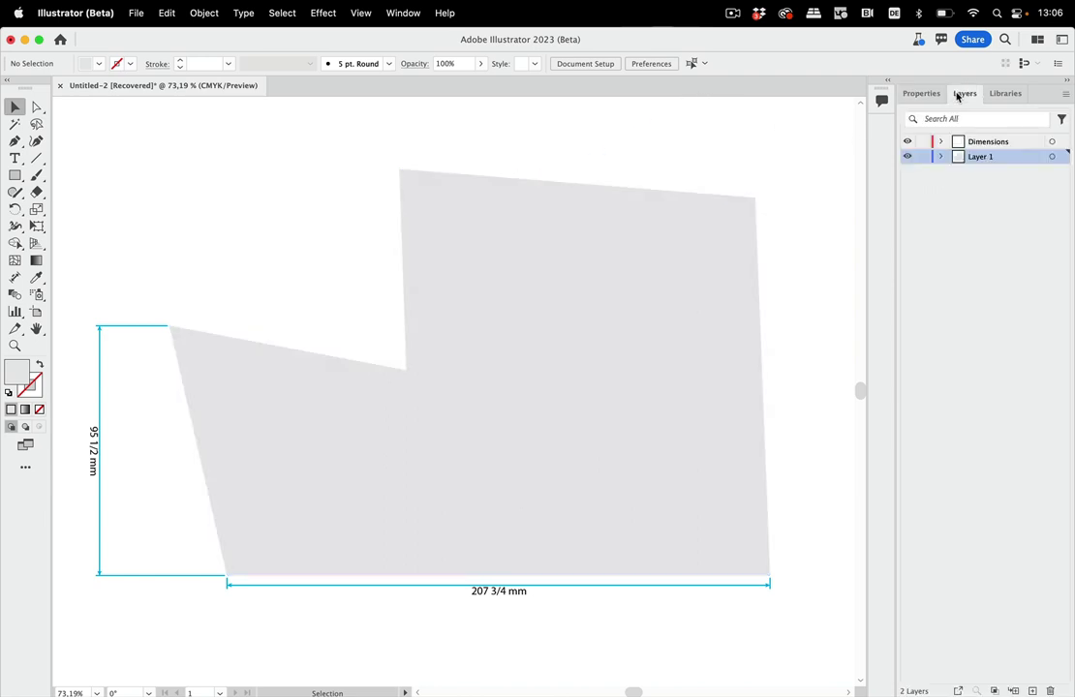
left_click(1009, 143)
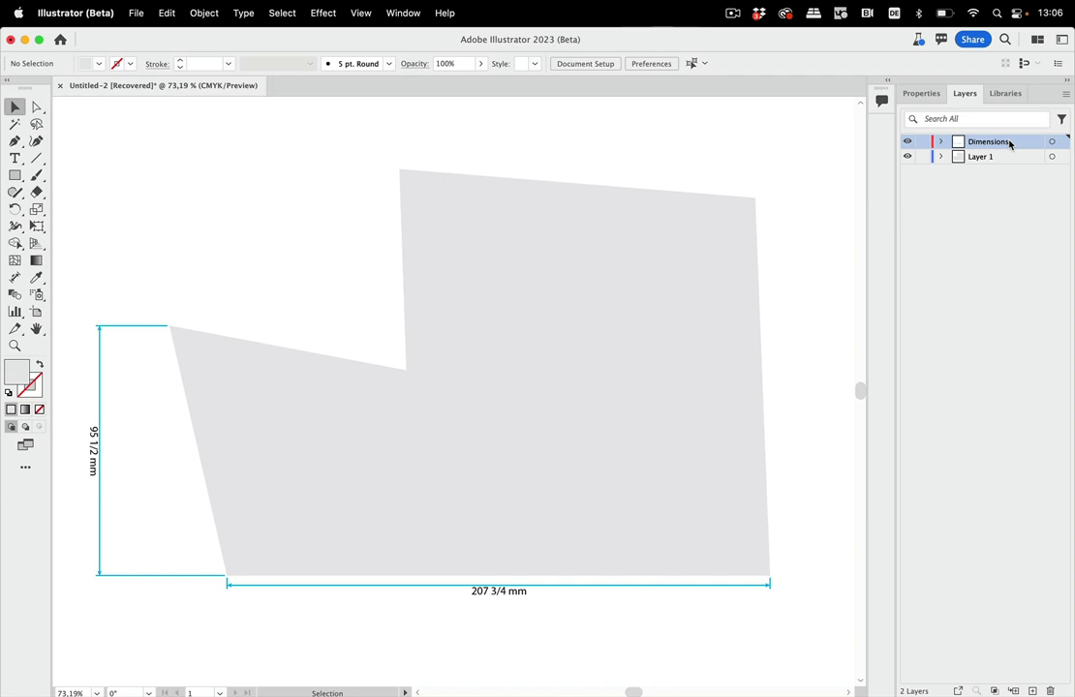
left_click(939, 142)
left_click(1028, 159)
left_click(1028, 170)
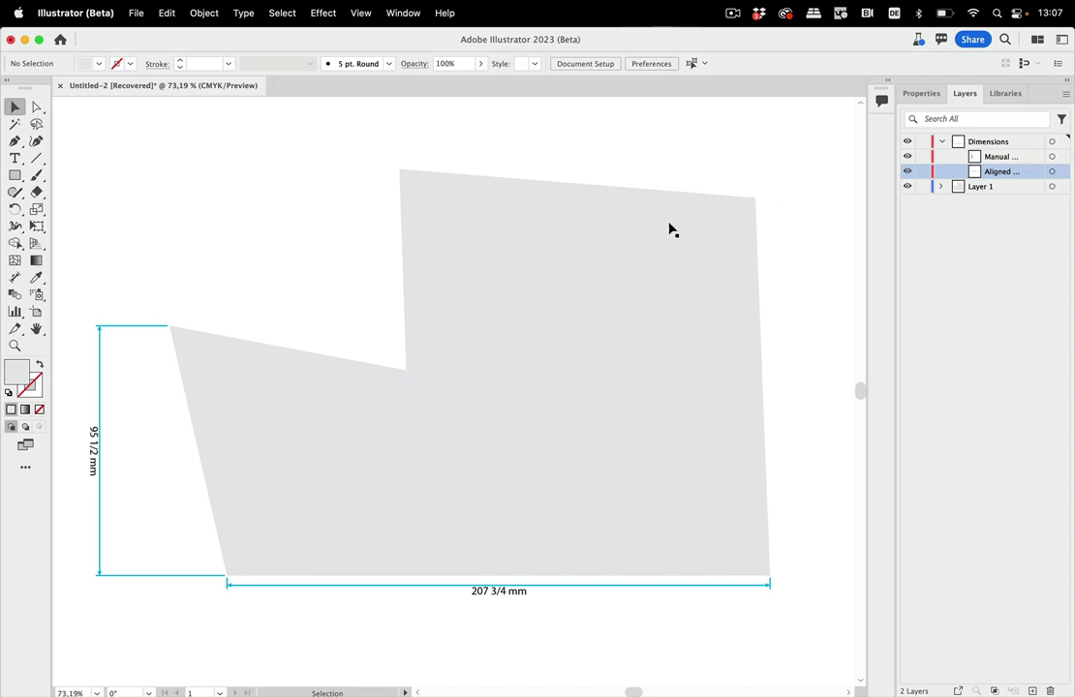
left_click(132, 327)
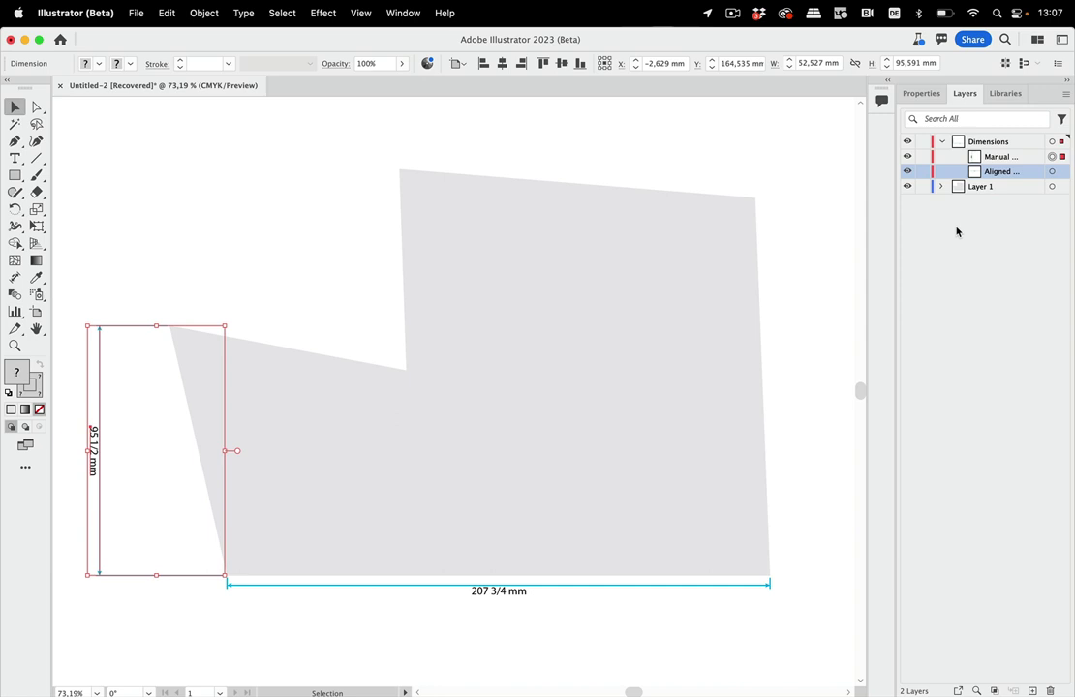
left_click(316, 191)
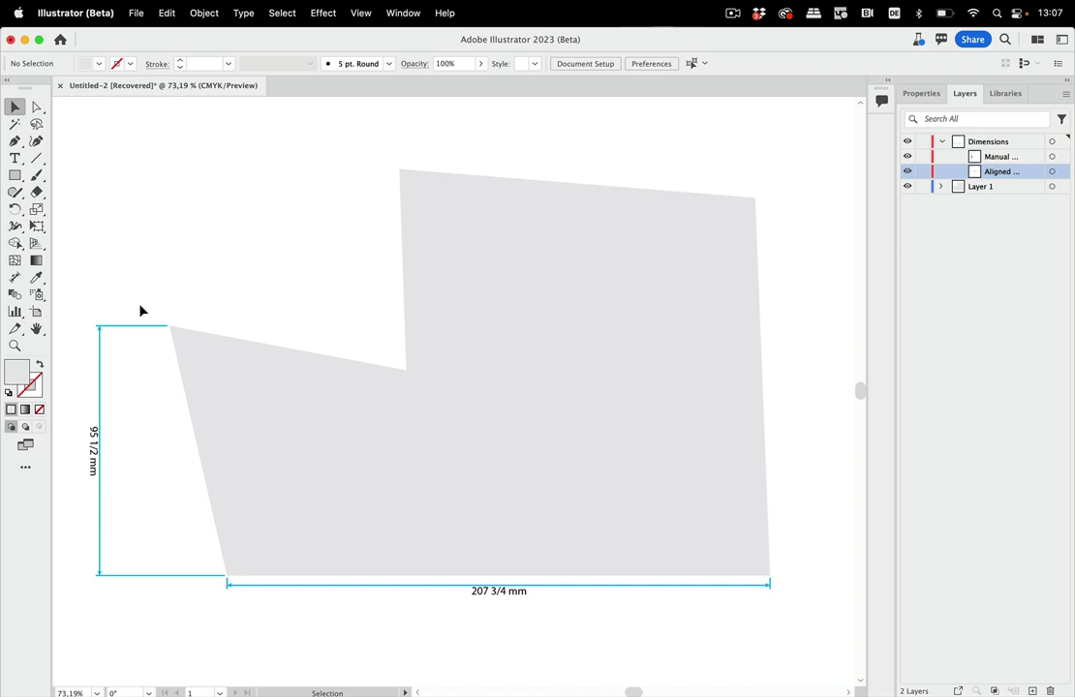
Select the 95 1/2 mm dimension's top extension line and give it a red stroke from Swatches.
left_click(35, 107)
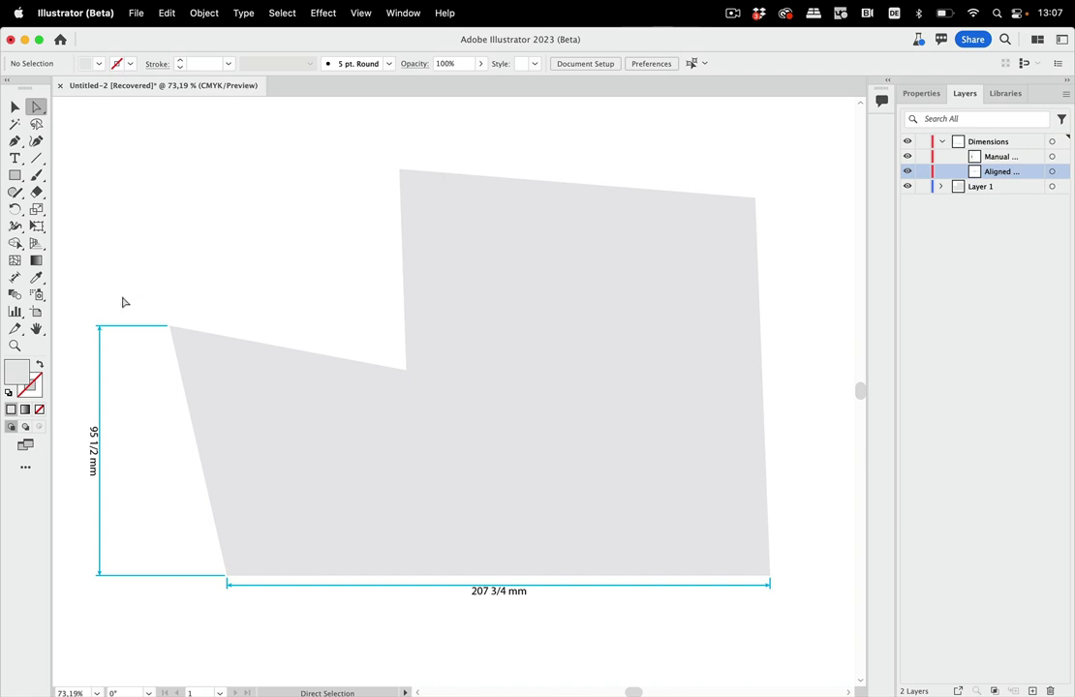
left_click_drag(126, 304, 142, 356)
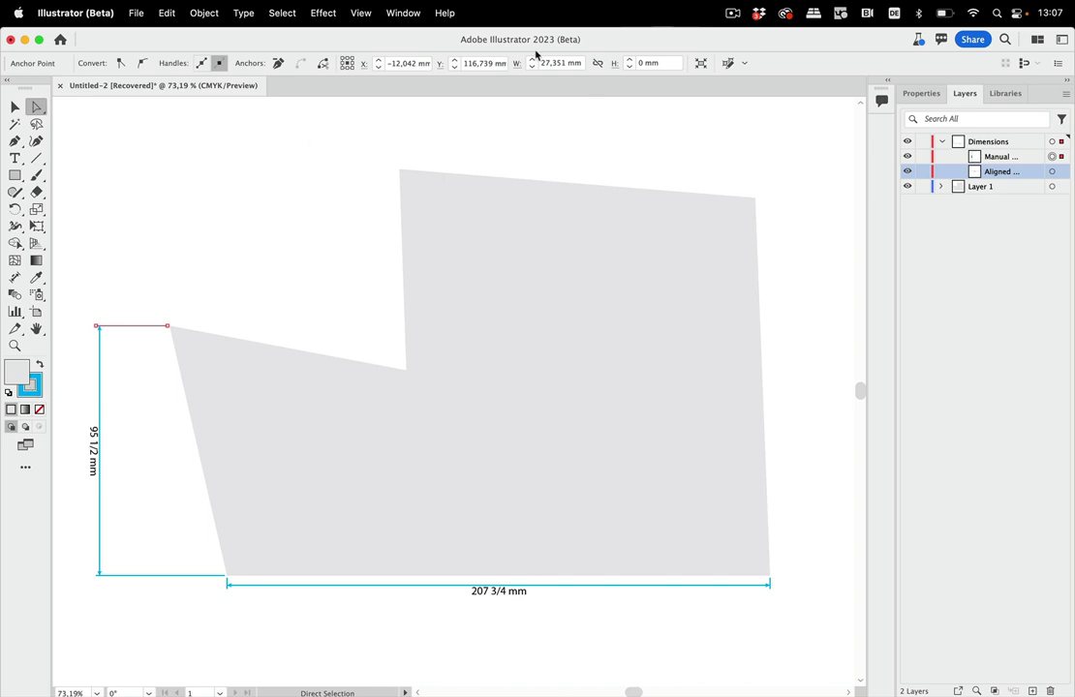
left_click(402, 13)
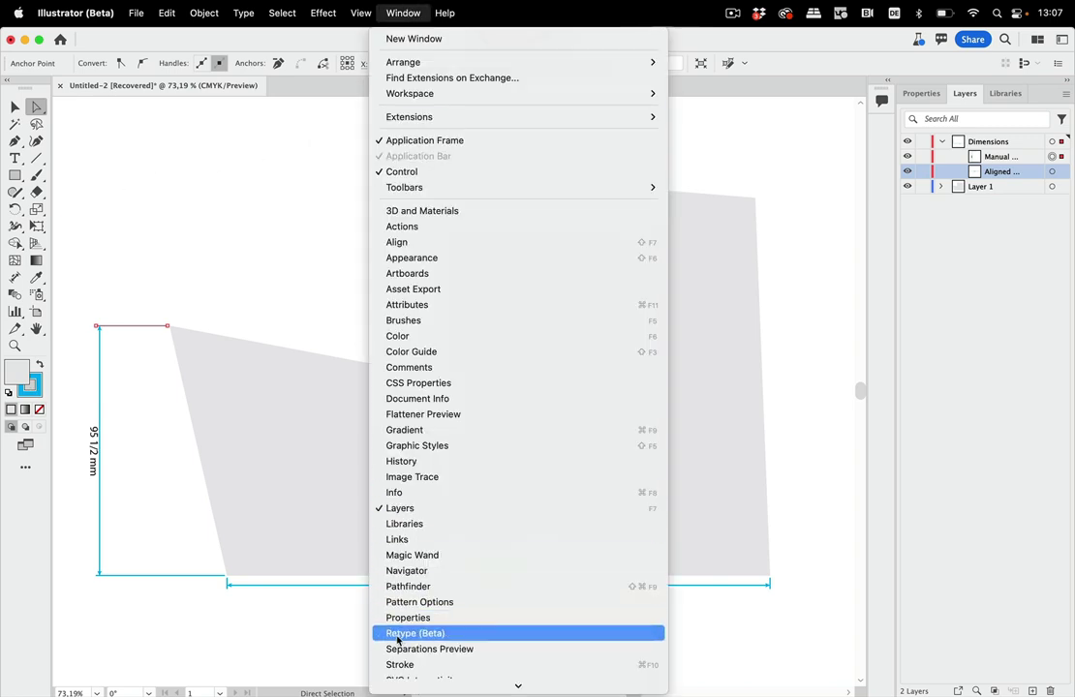
scroll(413, 620, "down", 4)
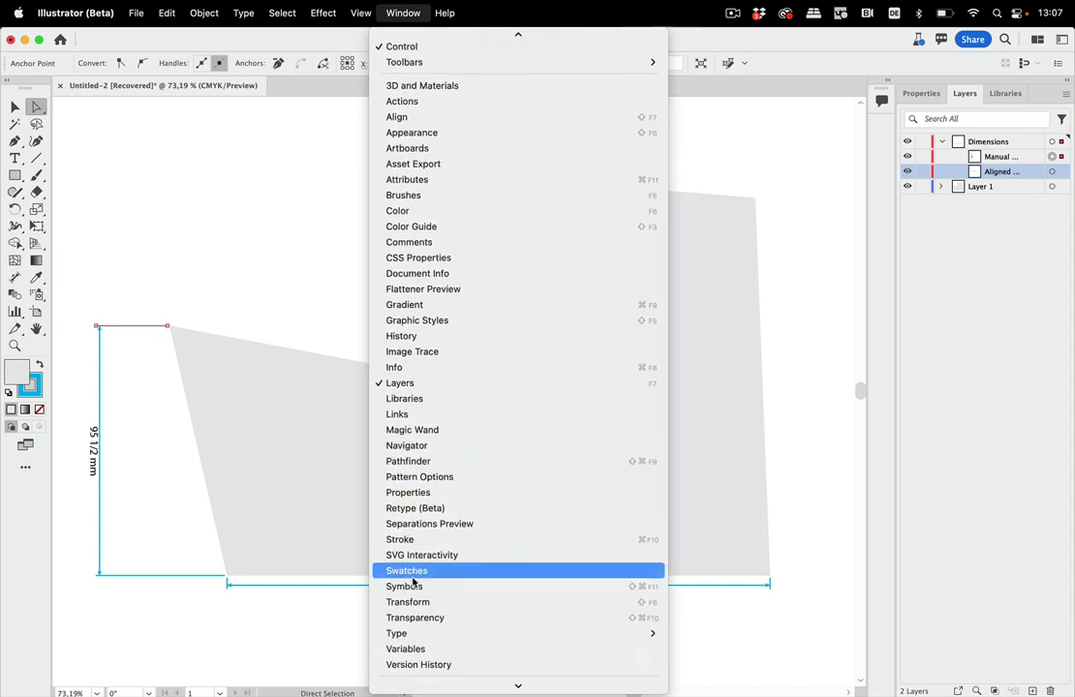
left_click(413, 573)
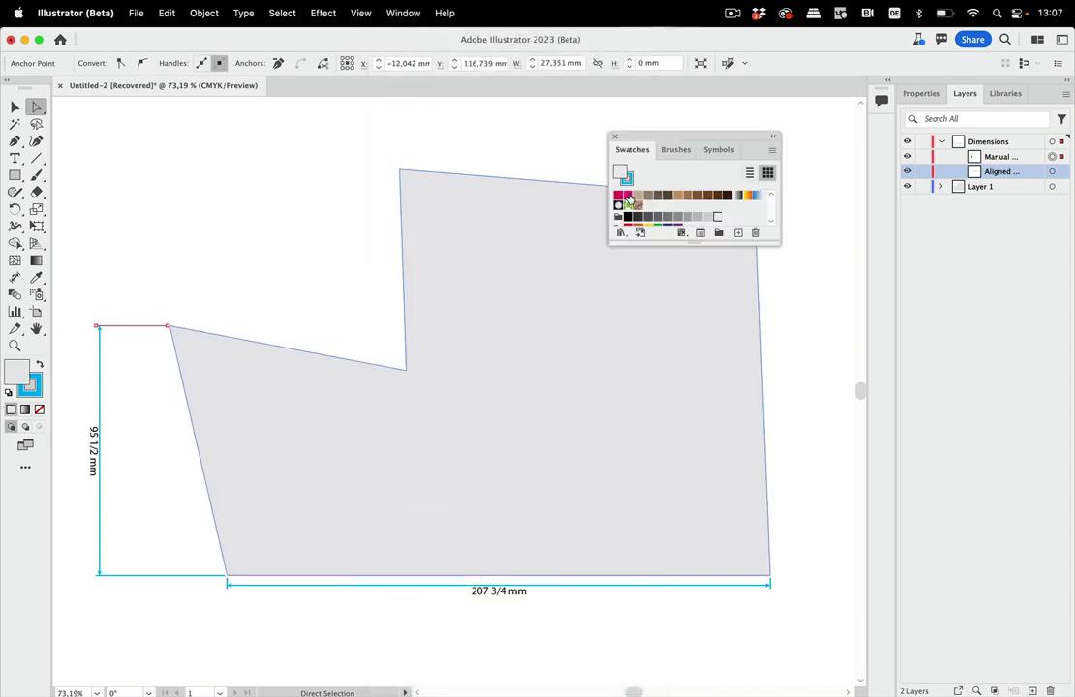
left_click(630, 181)
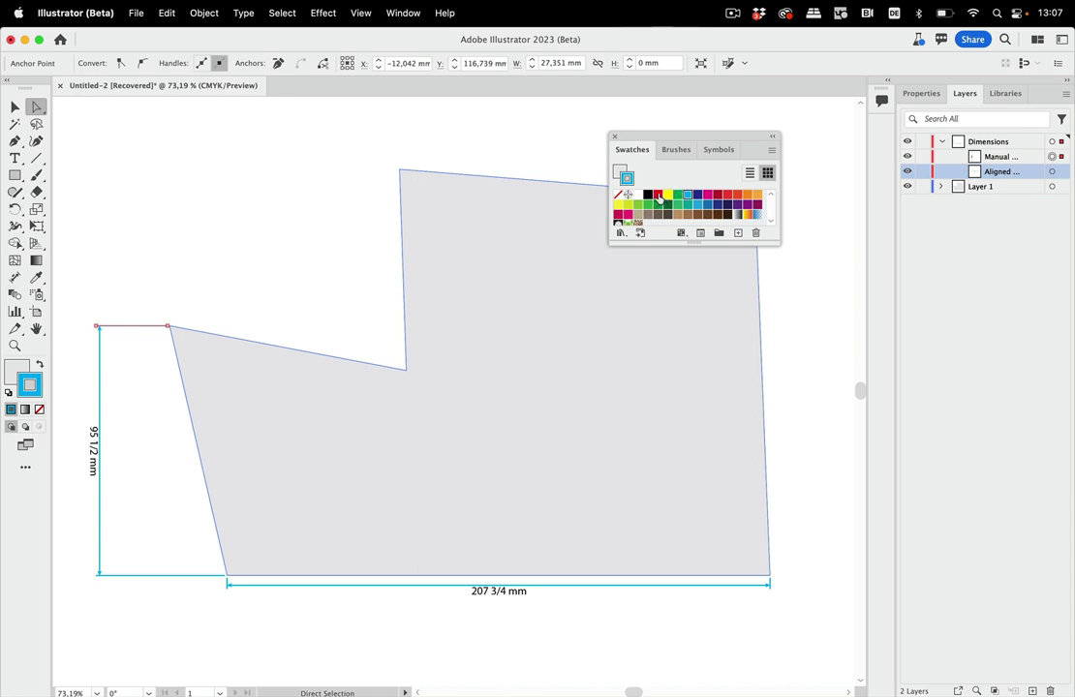
left_click(657, 195)
Deselect the red line and select the whole vertical 95 1/2 mm dimension.
left_click(140, 264)
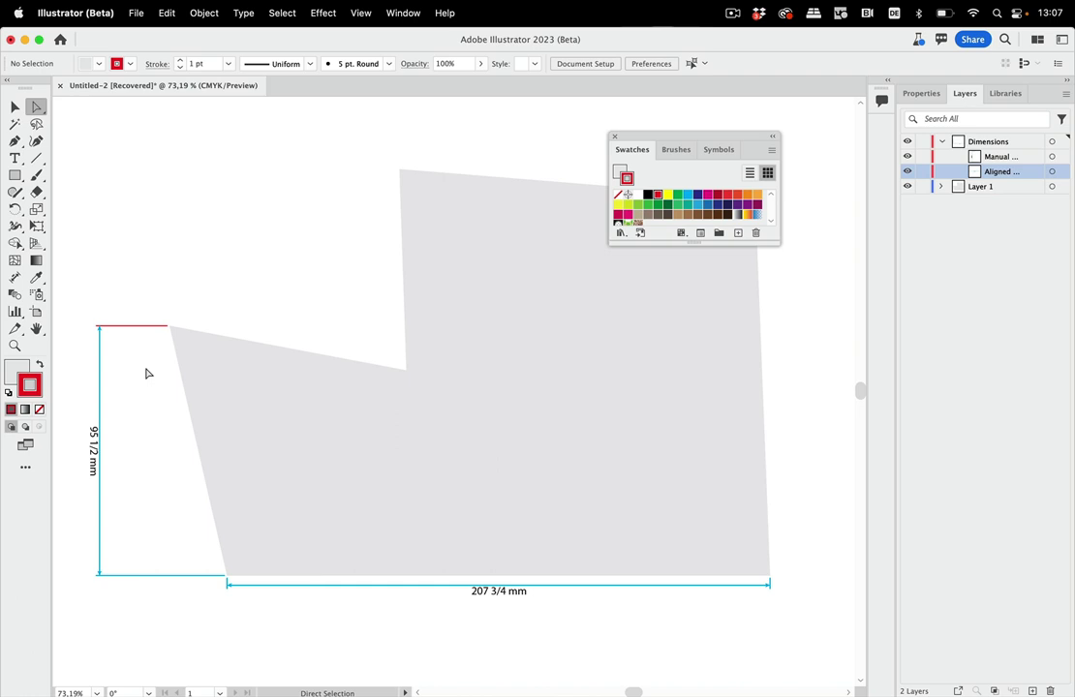
left_click(15, 106)
left_click(97, 443)
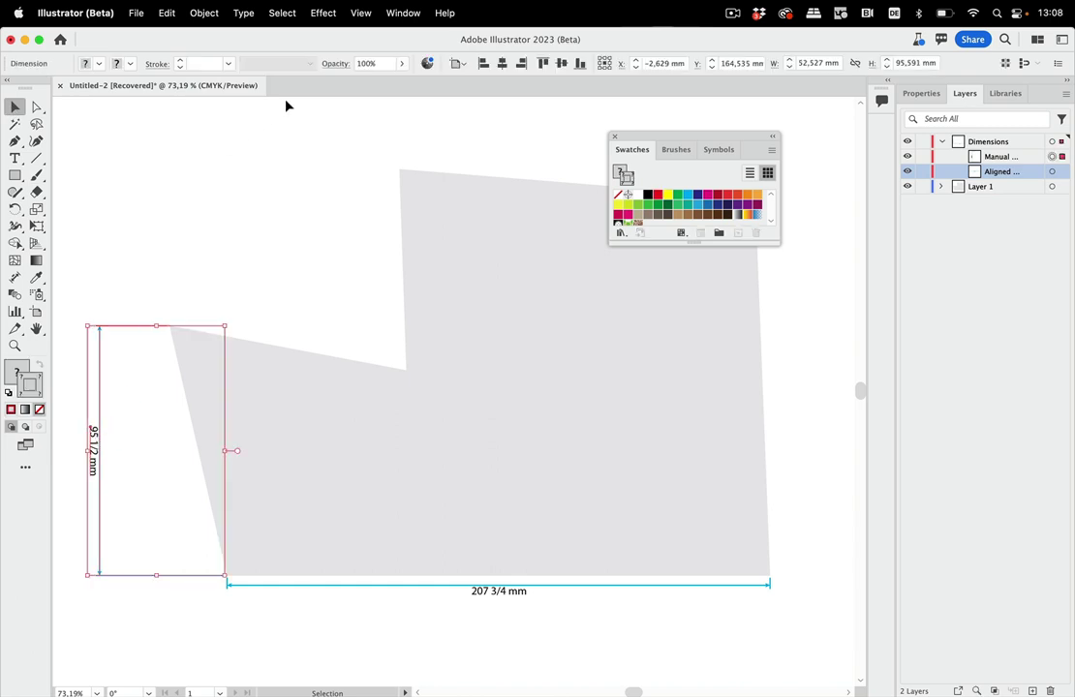
Set the 95 1/2 mm label font to News706 BT Bold, deselect, and close Swatches.
key("super+t")
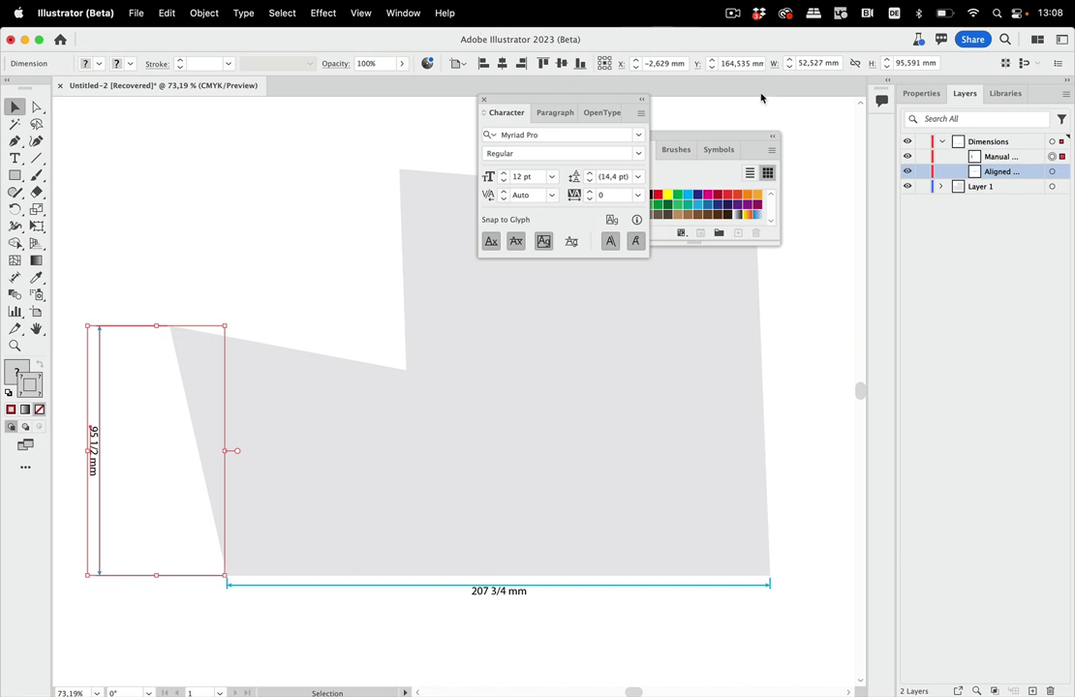
left_click(639, 134)
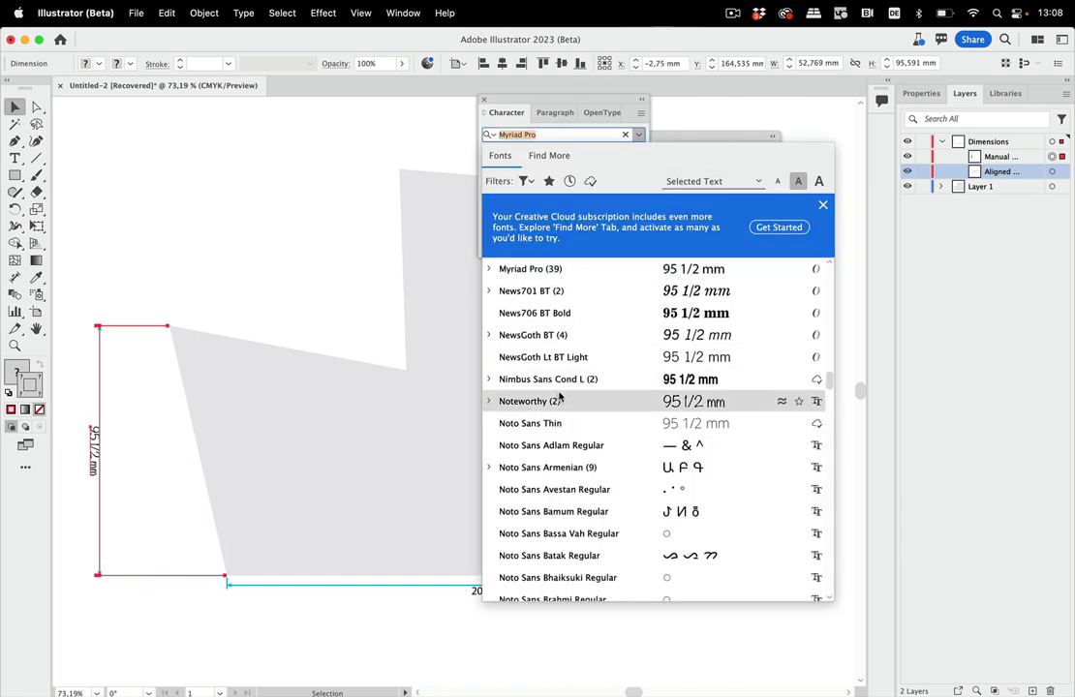
left_click(567, 315)
left_click(284, 275)
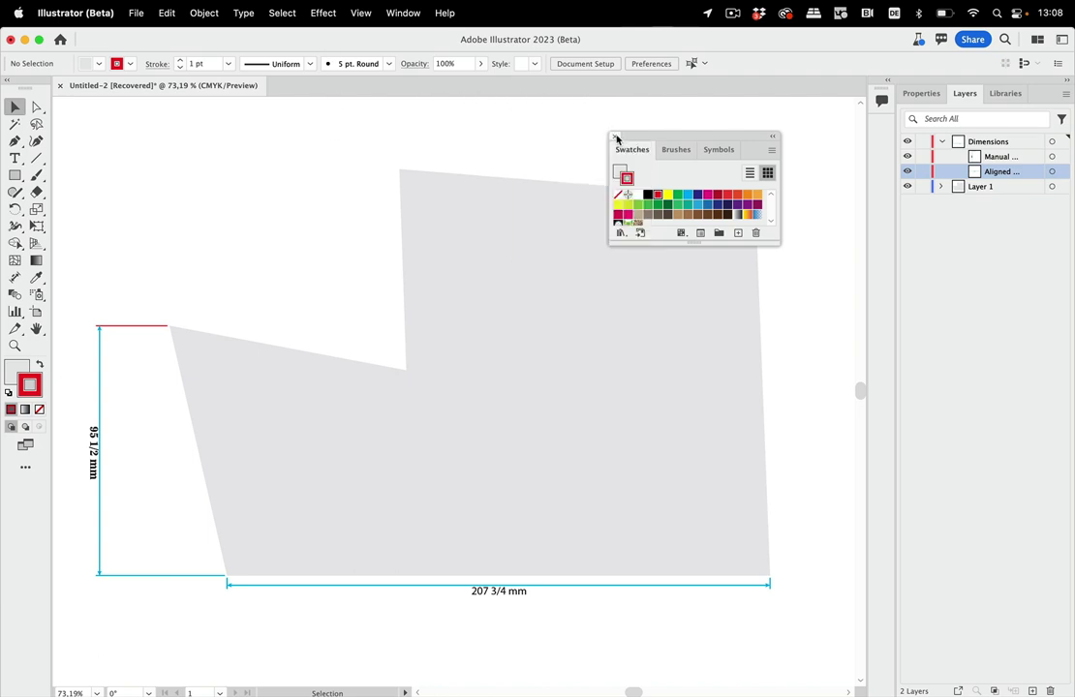
left_click(614, 136)
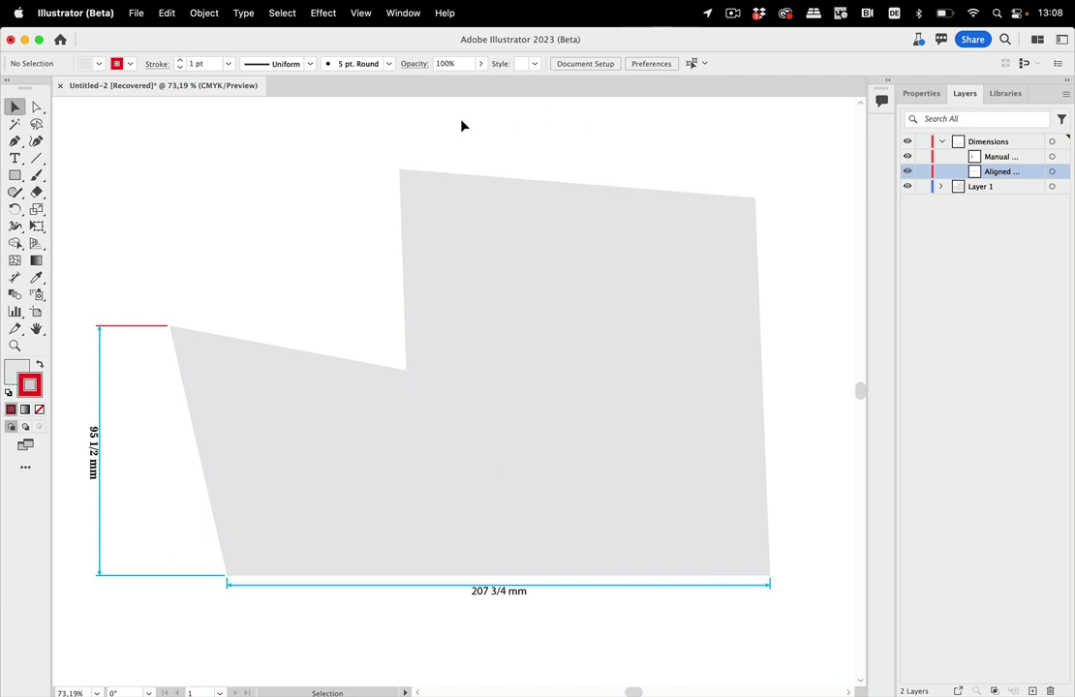
Expand the vertical 95 1/2 mm dimension's appearance and show its paths and text in Layers.
left_click_drag(92, 297, 123, 368)
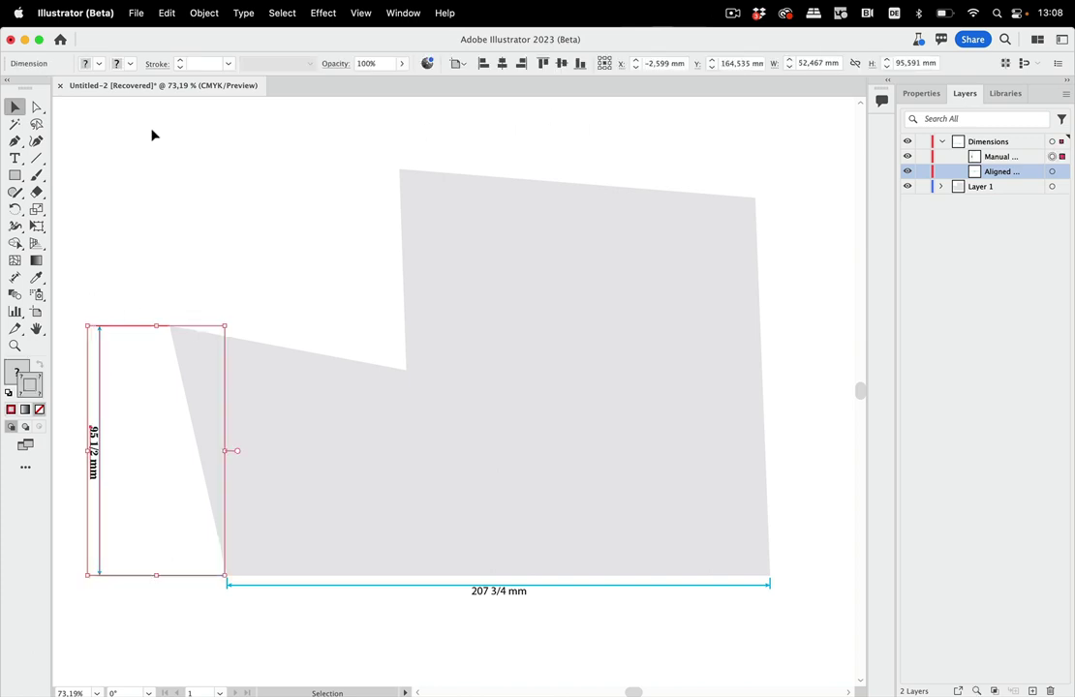
left_click(204, 14)
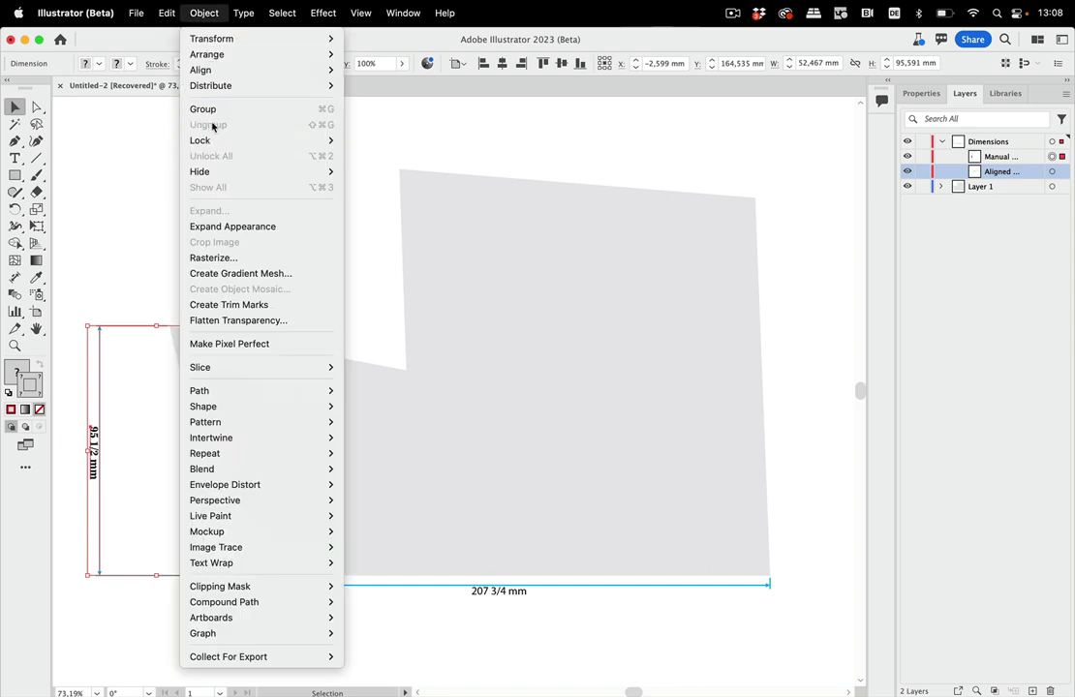
left_click(236, 226)
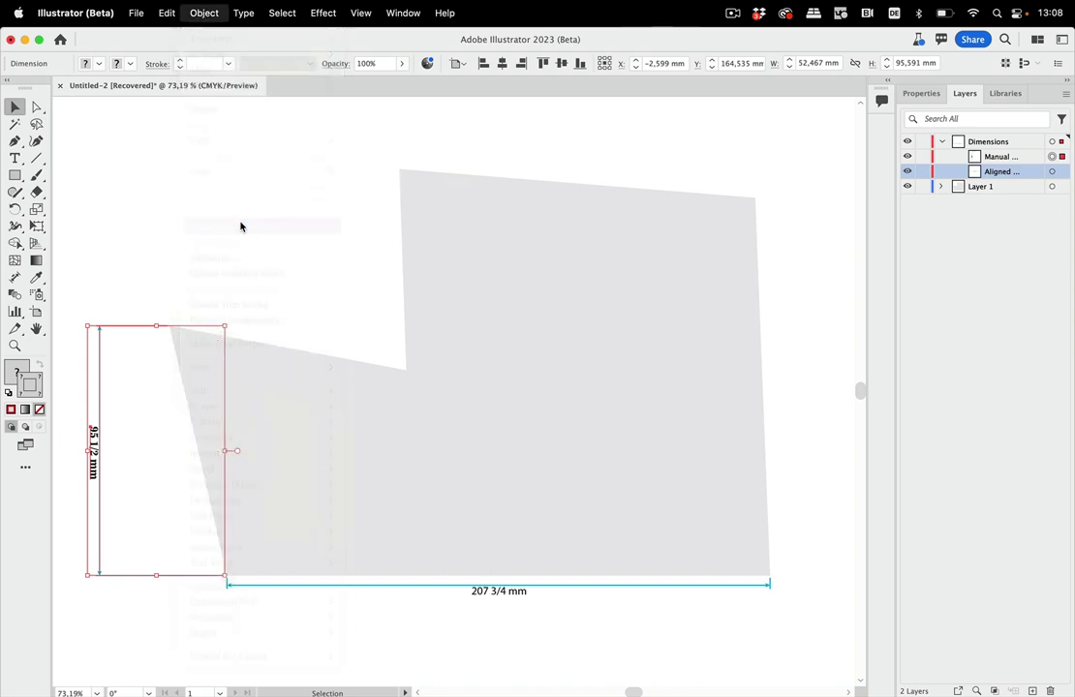
left_click(957, 157)
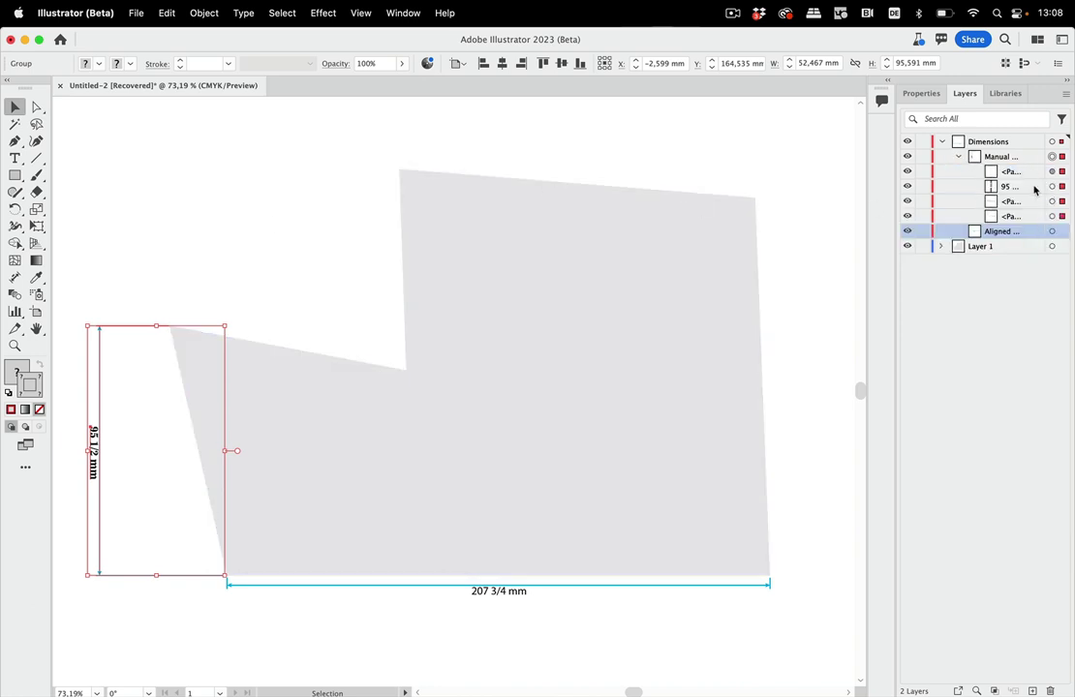